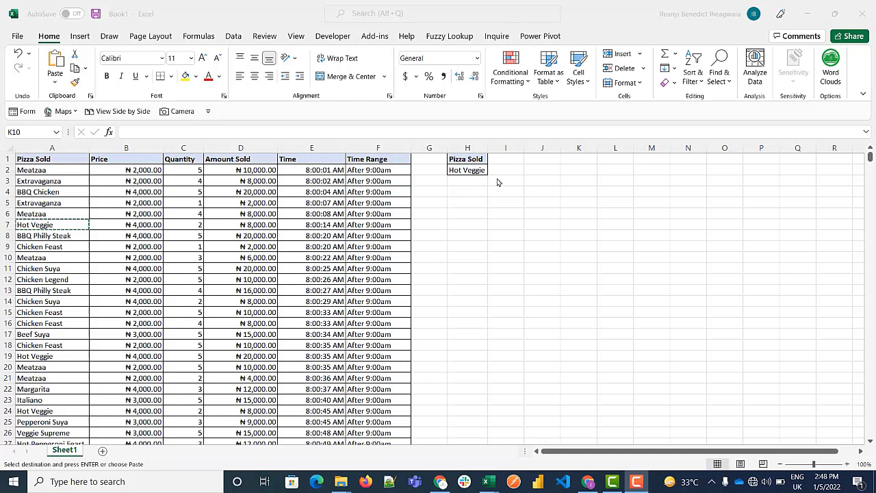
Step: Start a FILTER formula in J1 with A1:F5001 as the data range
left_click(534, 169)
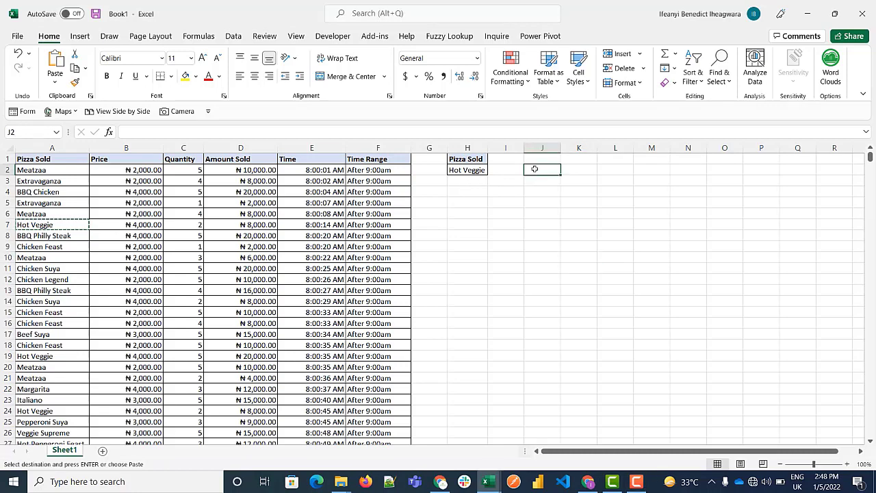
key("Up")
type("=filter")
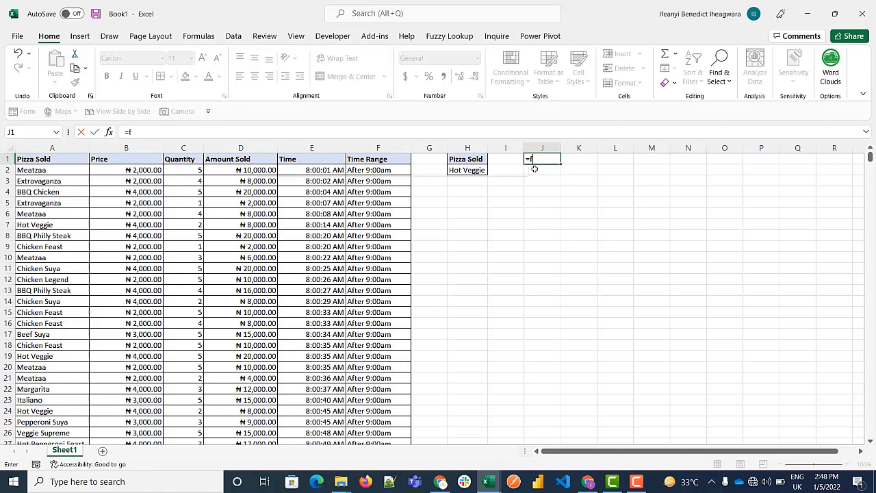
double_click(537, 169)
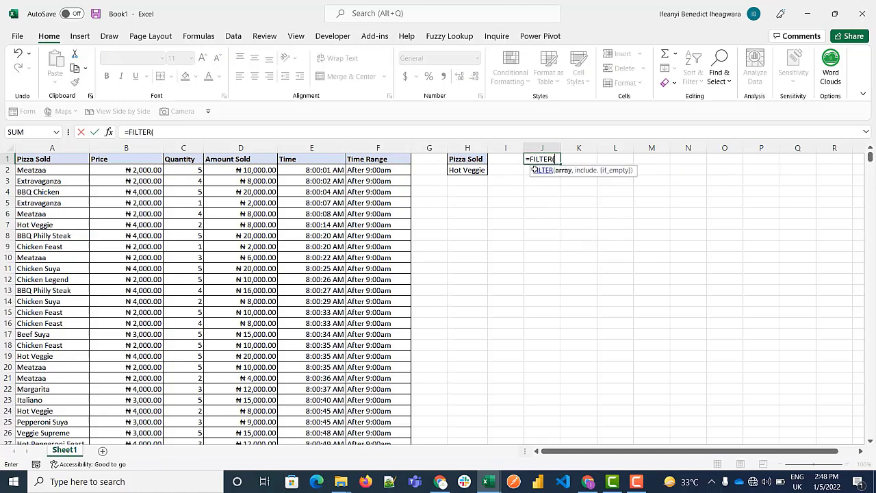
left_click(54, 161)
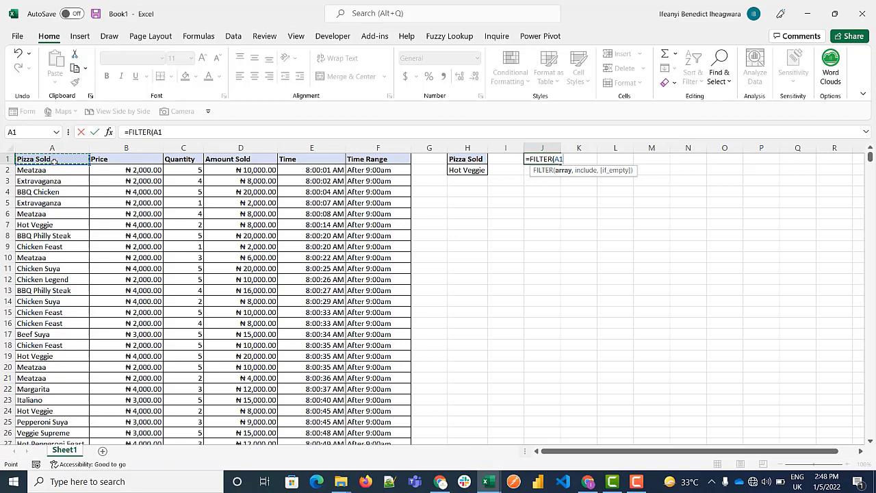
key("ctrl+shift+Right")
key("ctrl+shift+Down")
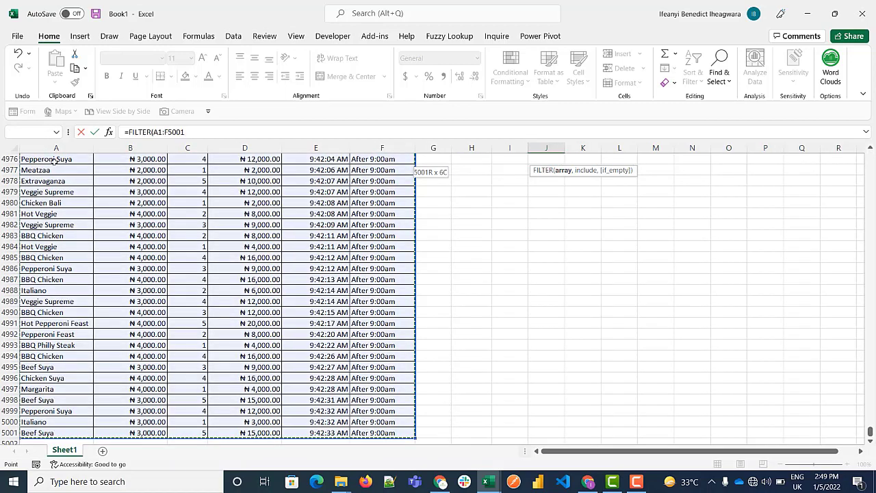
type(",")
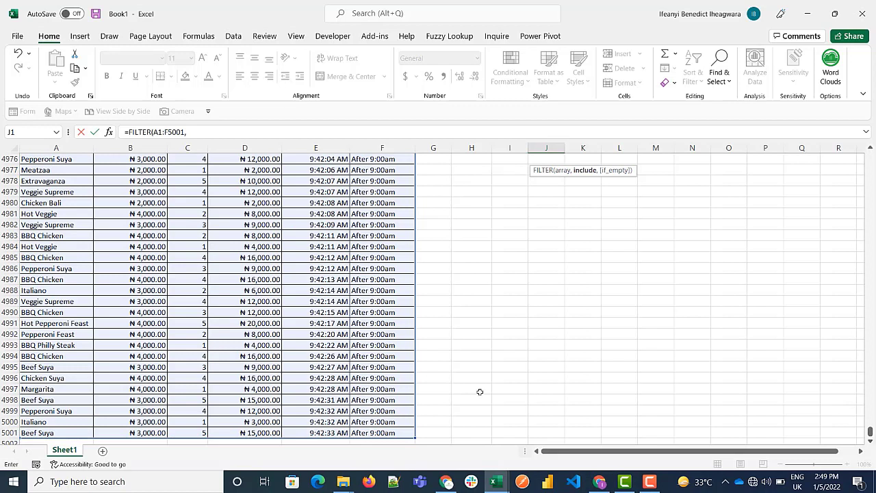
Step: Finish it with criteria A1:A5001=H2 and fallback "Not Available", spilling the Hot Veggie rows
left_click(68, 433)
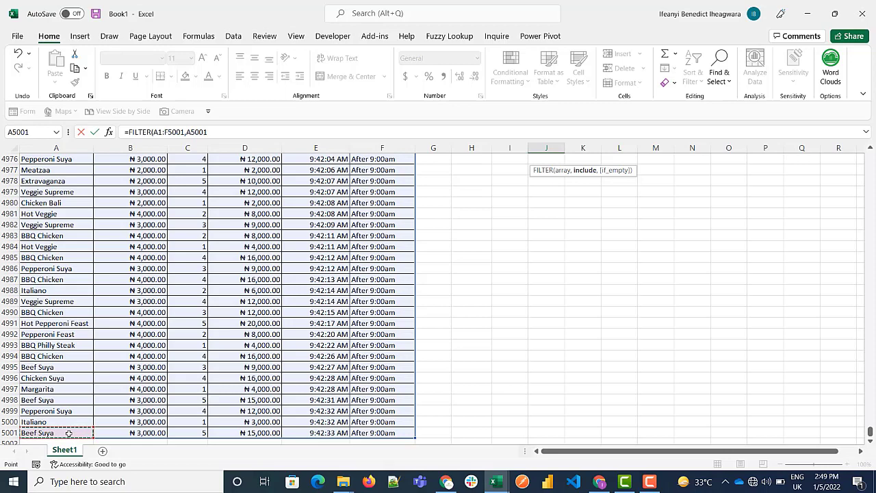
key("ctrl+shift+Up")
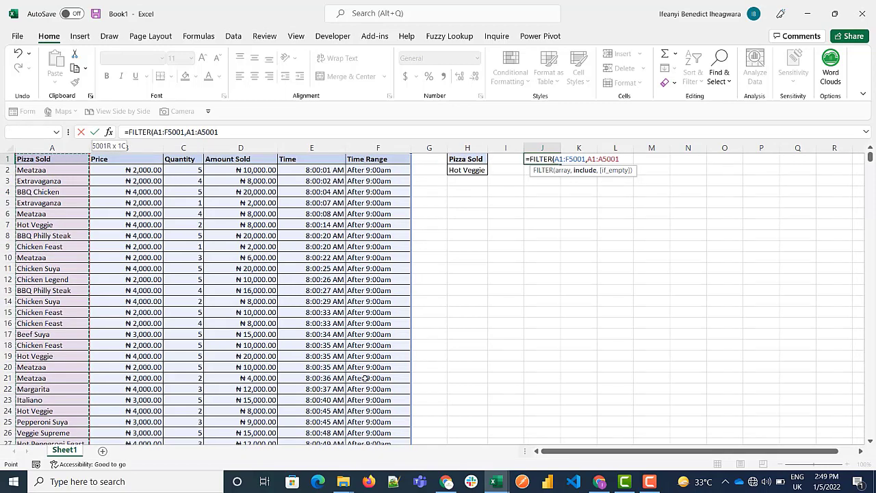
type("=")
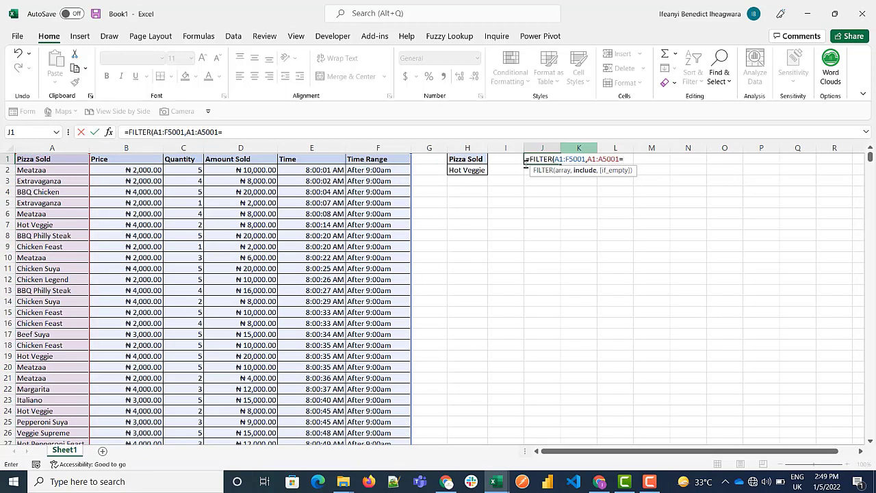
left_click(460, 170)
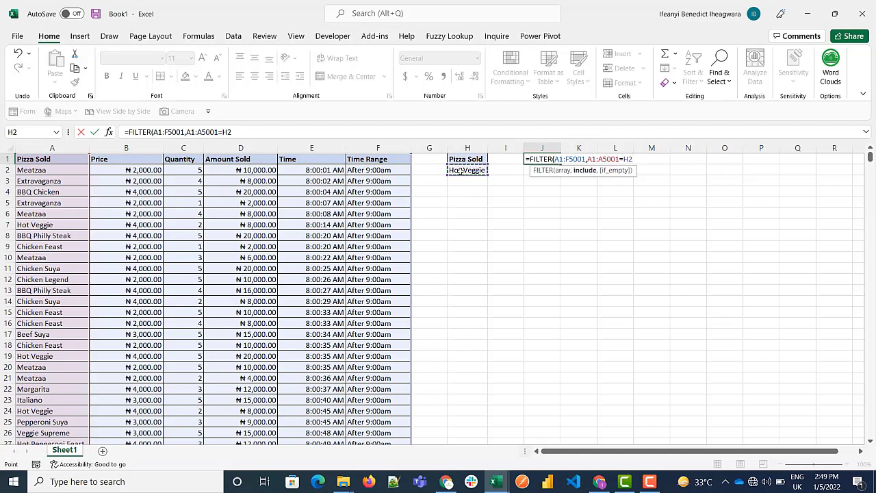
type(",")
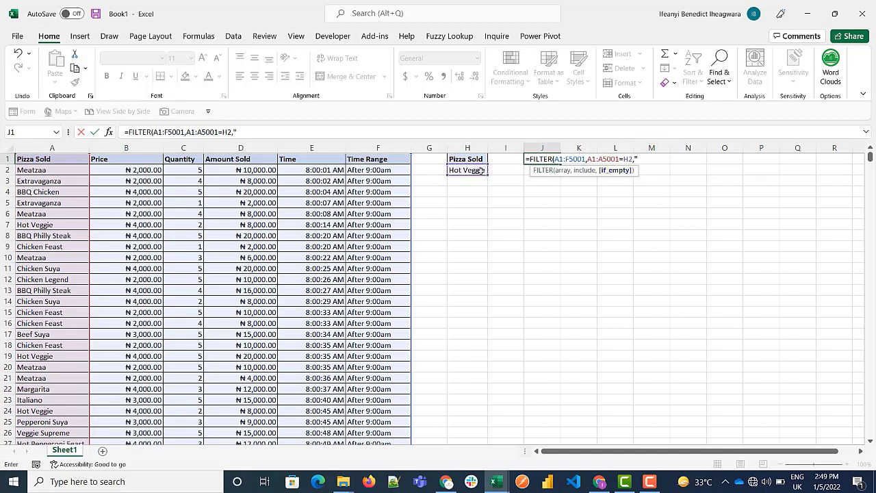
type("\"No")
type("t found")
key("BackSpace")
key("BackSpace")
key("BackSpace")
key("BackSpace")
key("BackSpace")
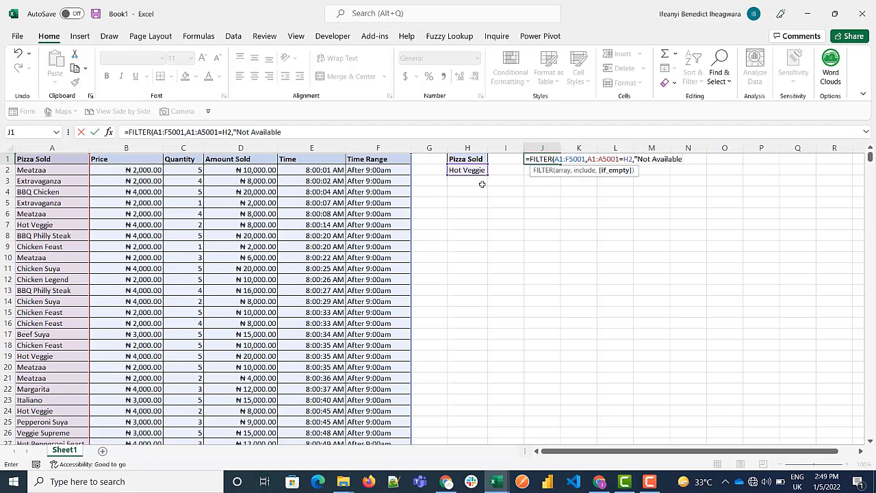
type("Available\")")
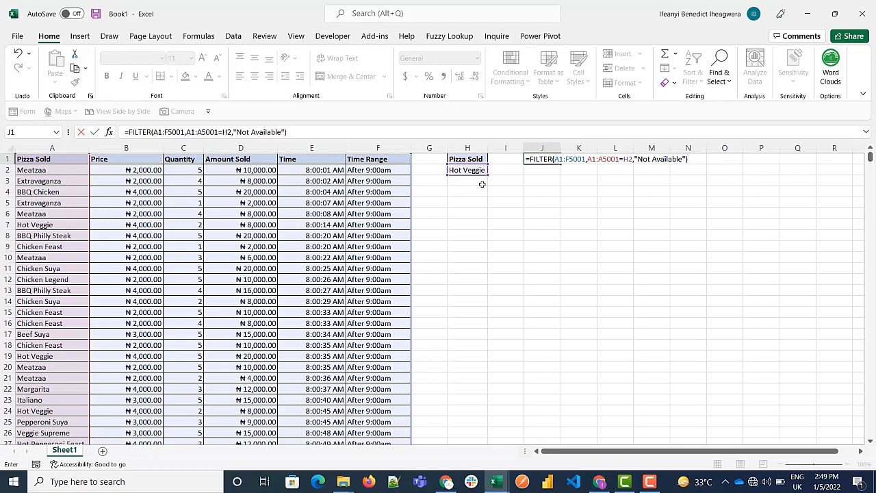
key("Return")
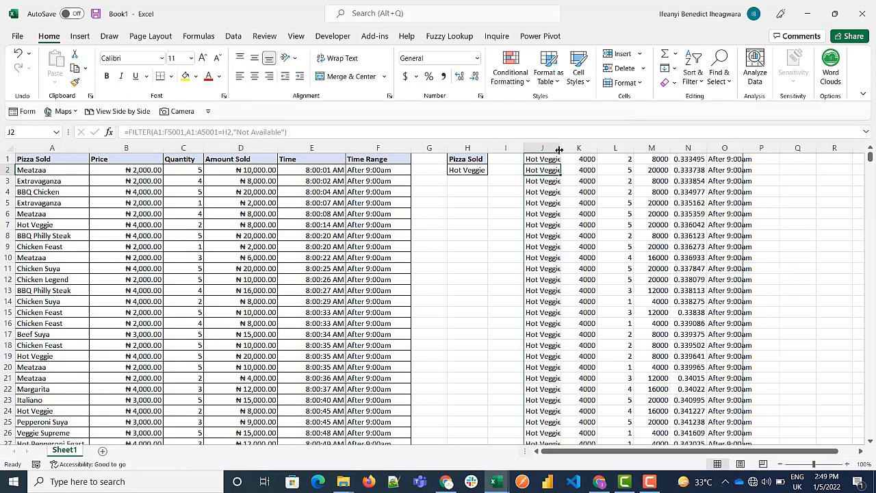
Step: Widen columns J and O to fit pizza names and time ranges, then review the spilled rows
left_click_drag(560, 150, 565, 150)
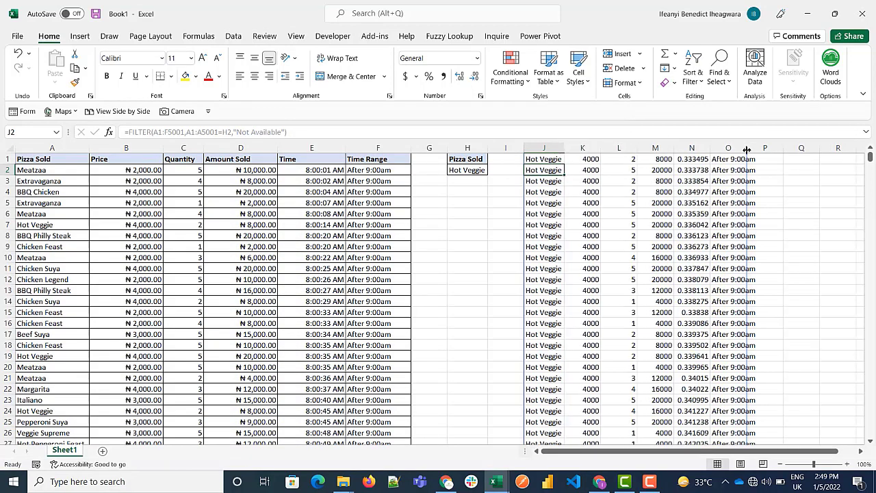
left_click_drag(748, 149, 758, 149)
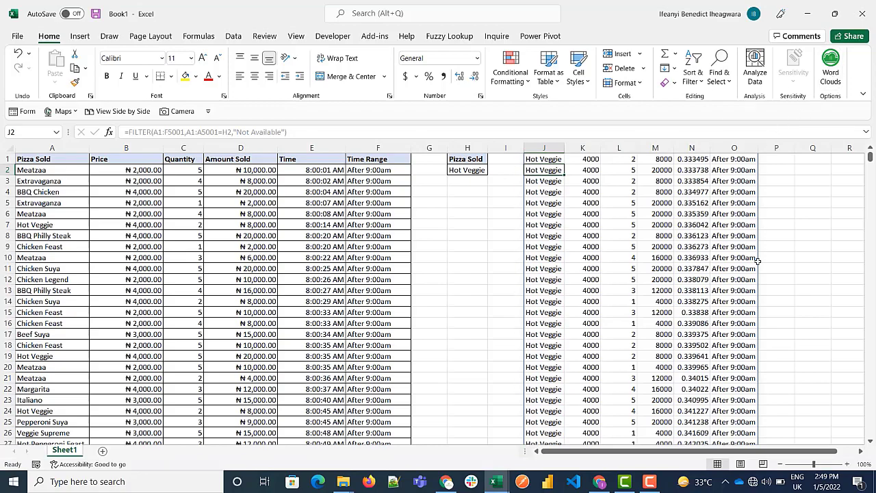
scroll(759, 361, "down", 13)
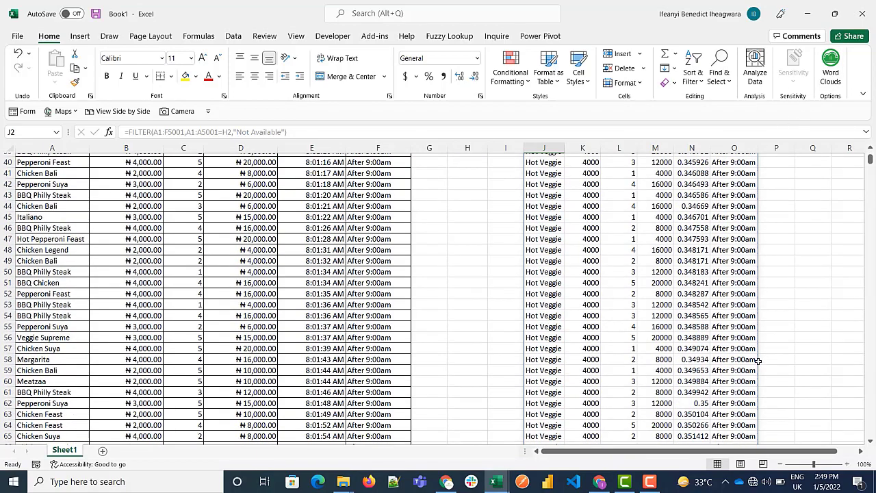
scroll(761, 359, "up", 13)
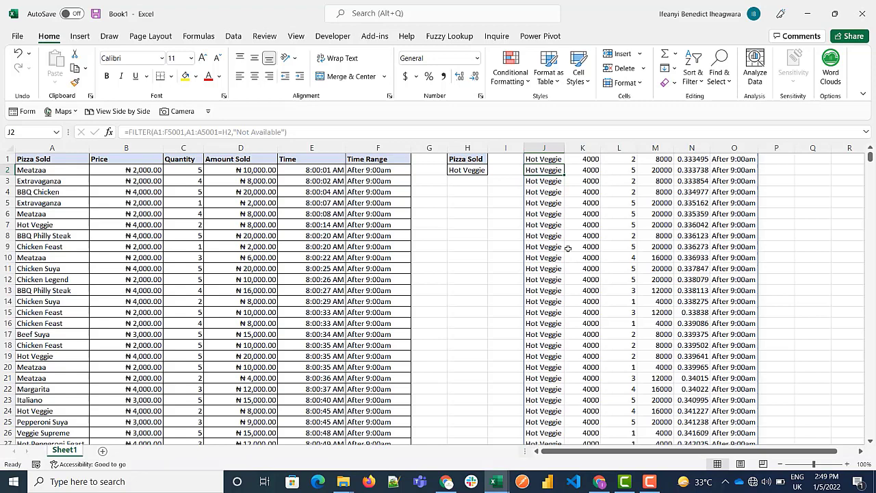
key("Up")
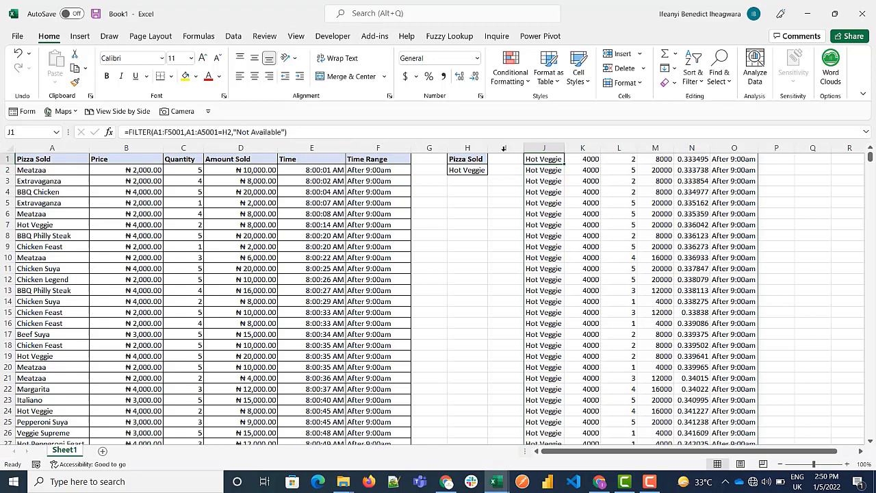
left_click(319, 130)
key("shift+Home")
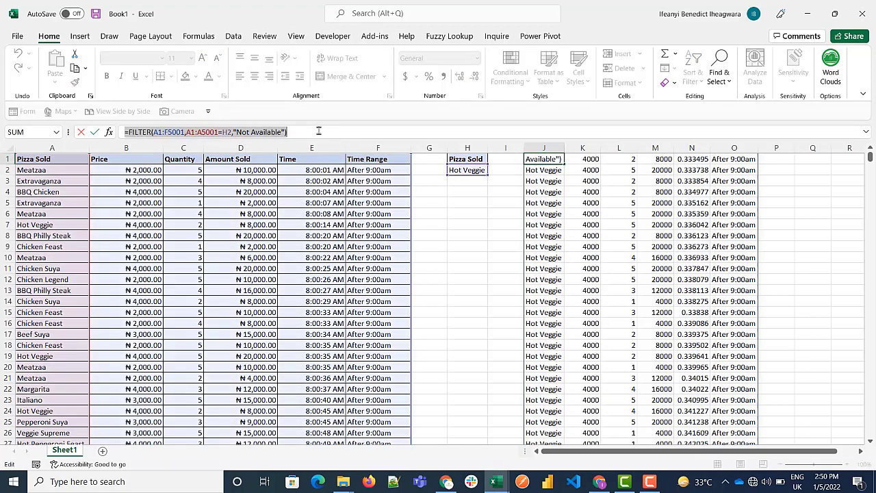
key("ctrl+c")
key("Escape")
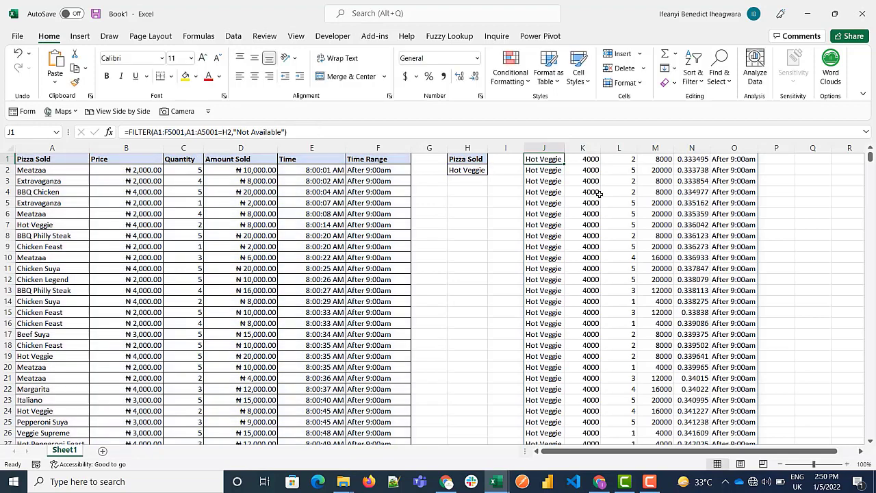
key("Delete")
key("Down")
key("Down")
key("Down")
key("Down")
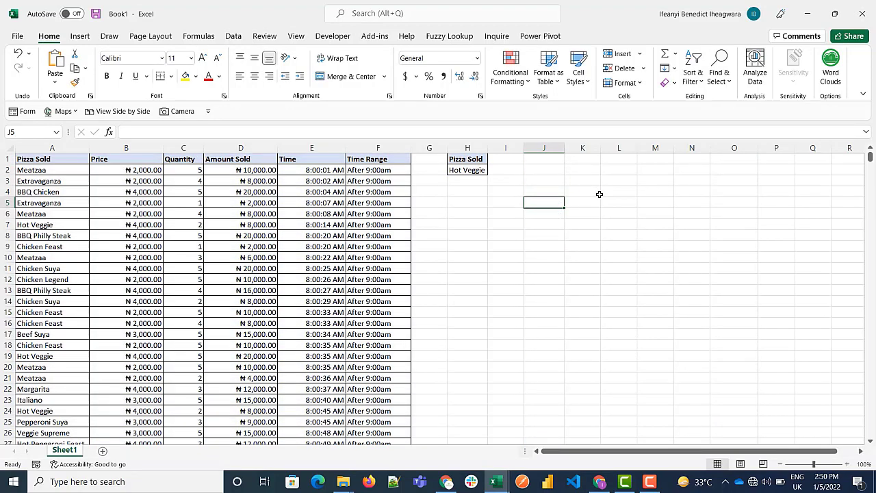
type("chick")
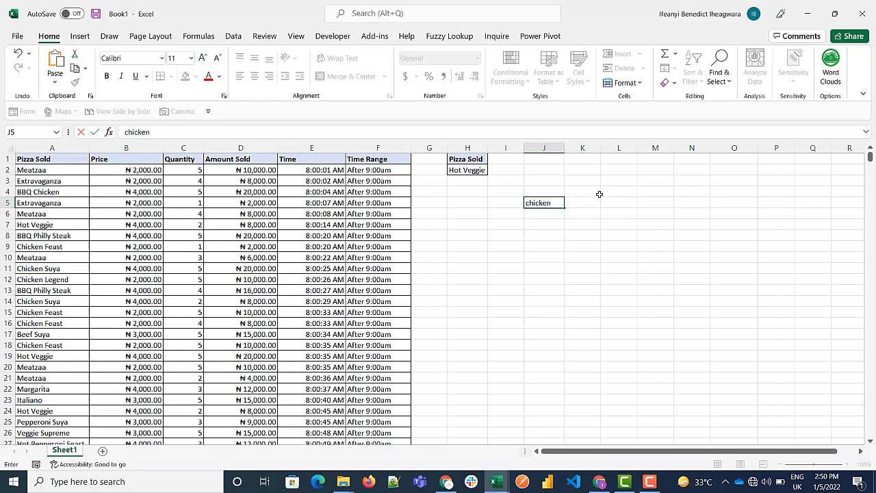
type("en")
key("Up")
key("Up")
key("Up")
key("Up")
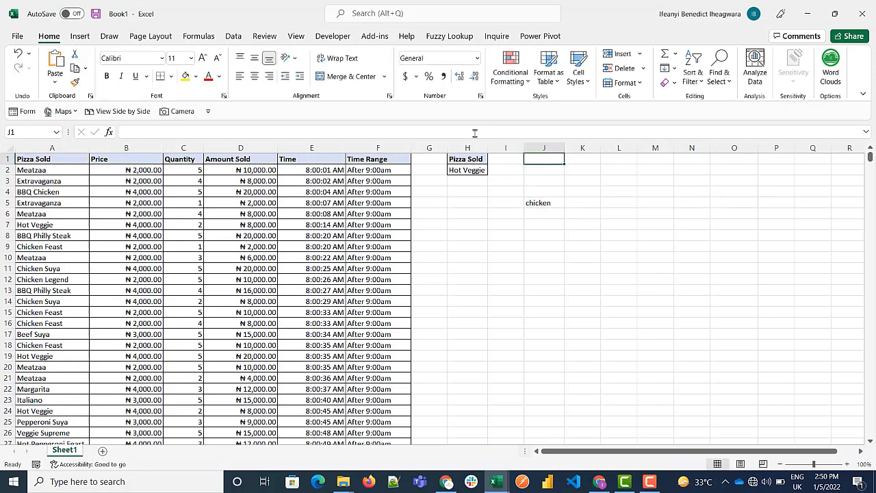
left_click(475, 132)
key("ctrl+v")
key("Return")
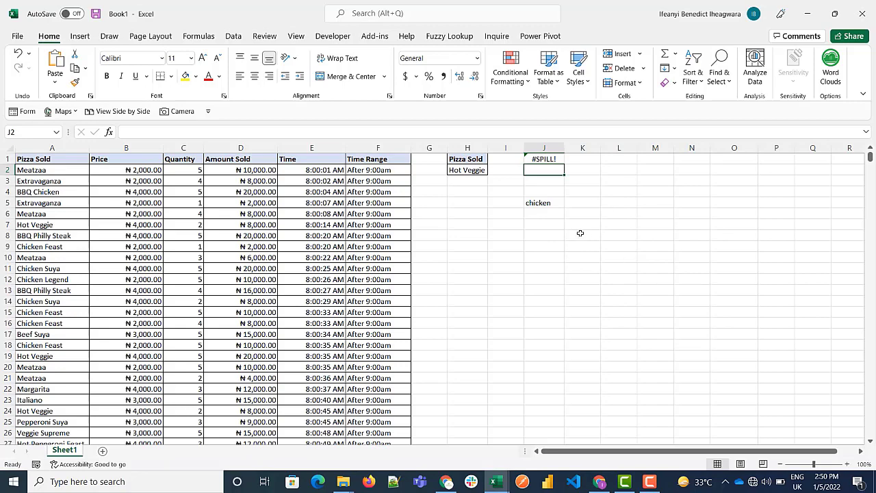
left_click(554, 159)
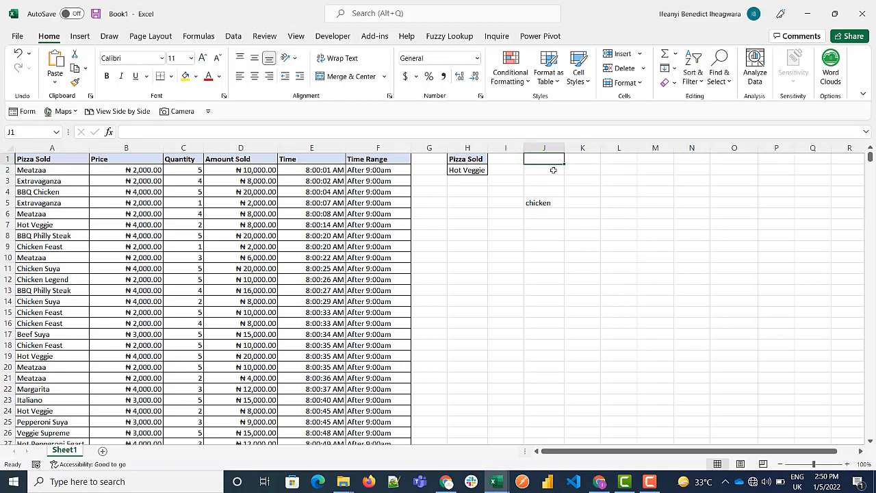
left_click(550, 200)
Step: Clear the blocking value in J5 and enter the Hot Veggie FILTER formula in J2
key("Delete")
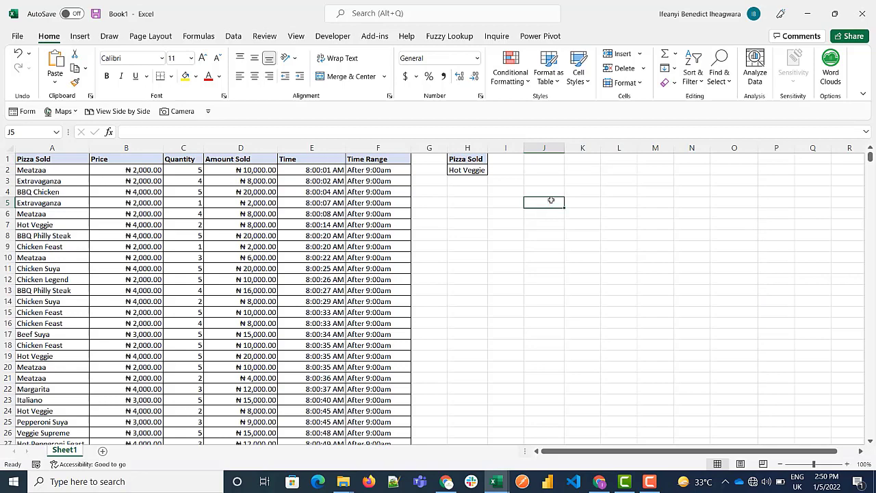
left_click(534, 167)
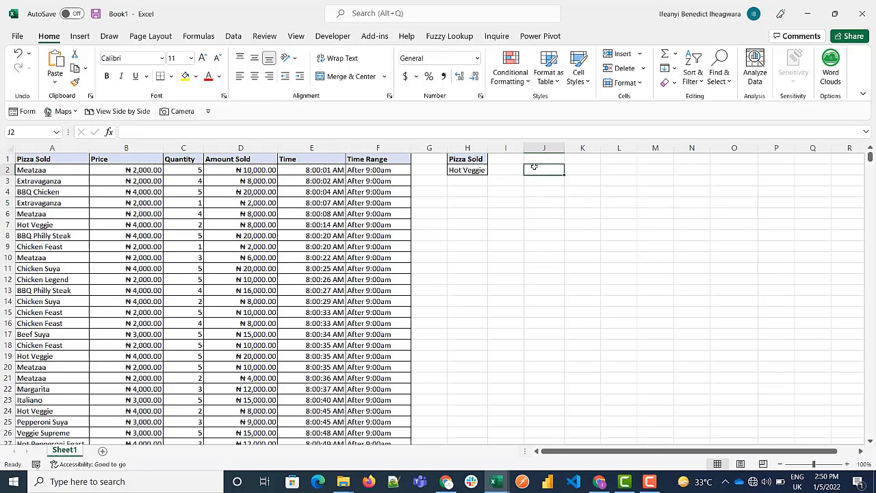
key("ctrl+v")
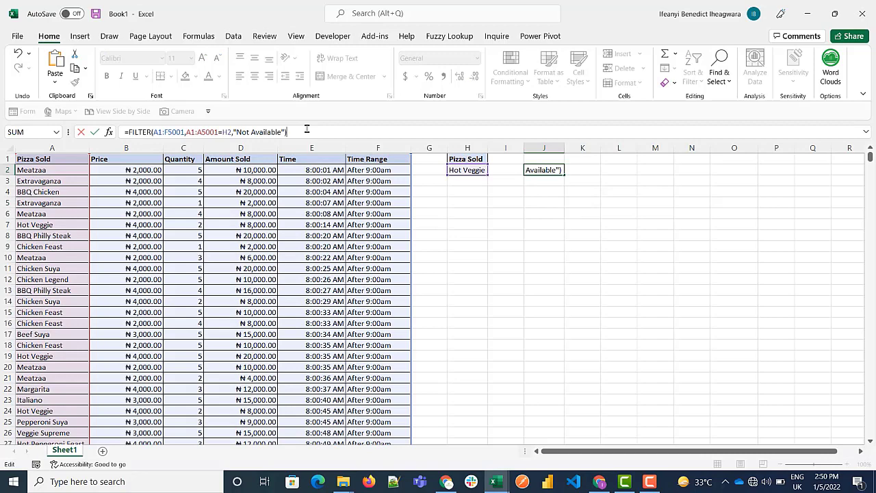
key("Return")
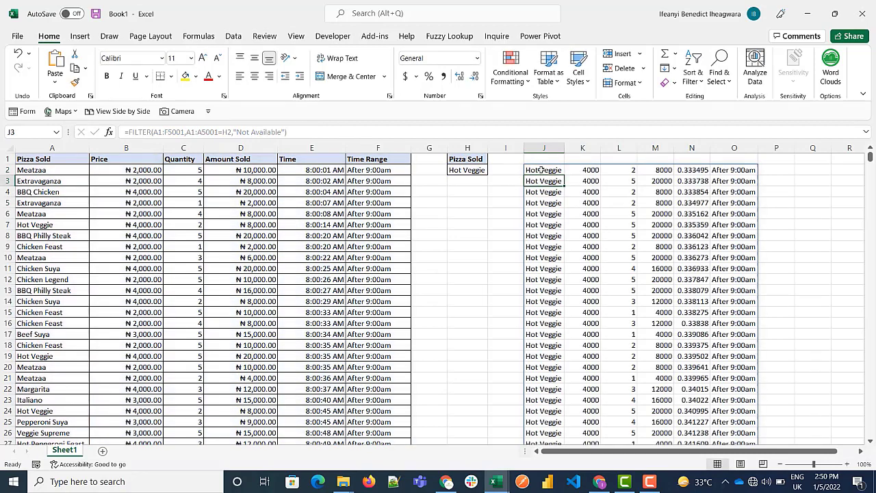
Step: Copy the table's header row from A1:F1 into J1 above the results
left_click(63, 160)
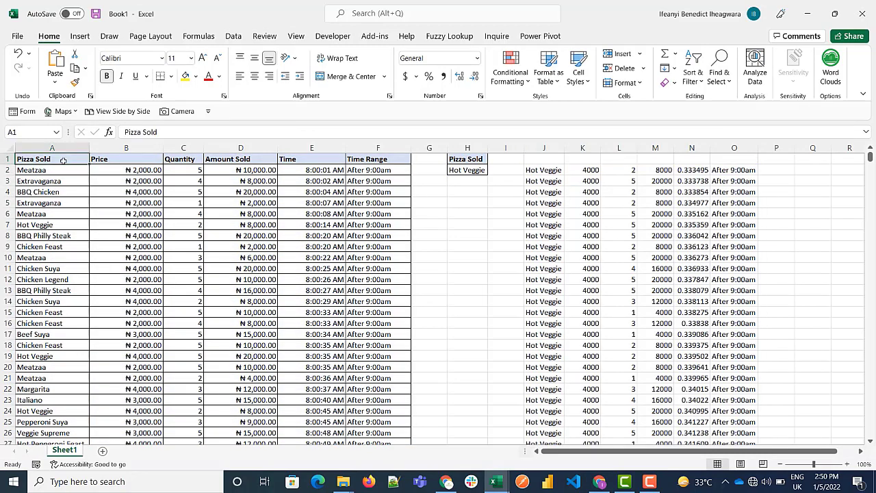
key("shift+Right")
key("shift+Right")
key("shift+Right")
key("shift+Right")
key("shift+Right")
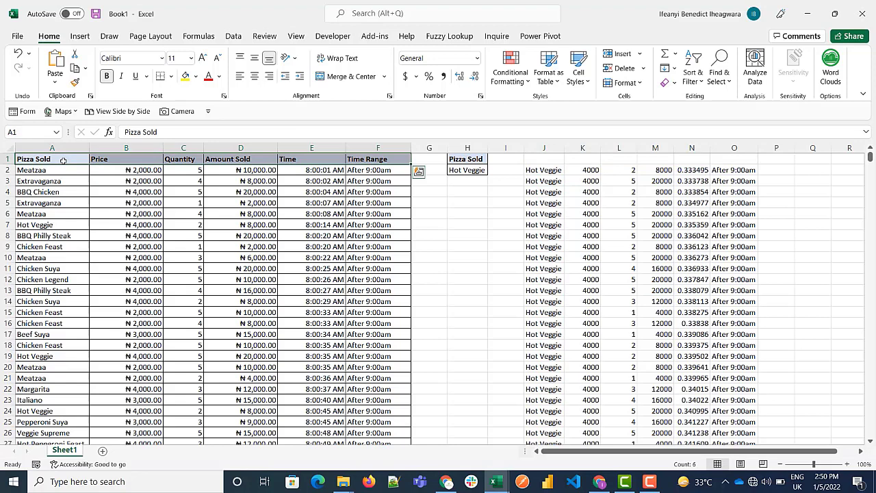
key("ctrl+c")
left_click(532, 162)
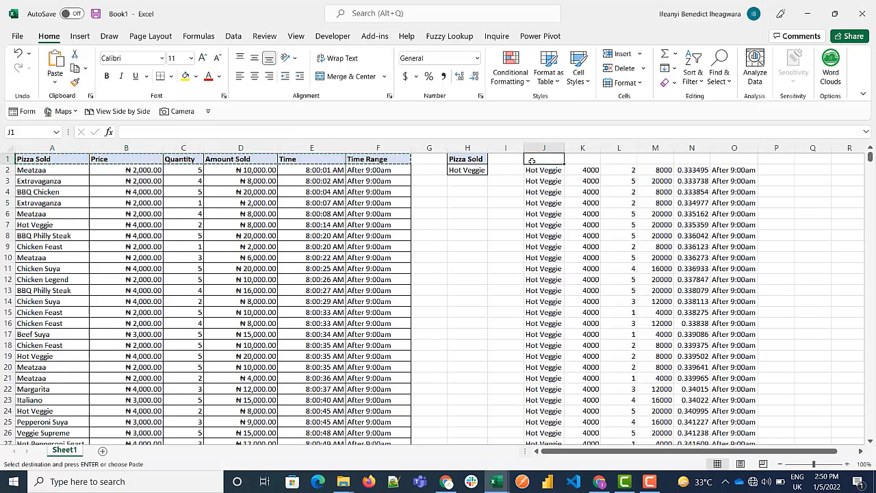
key("ctrl+v")
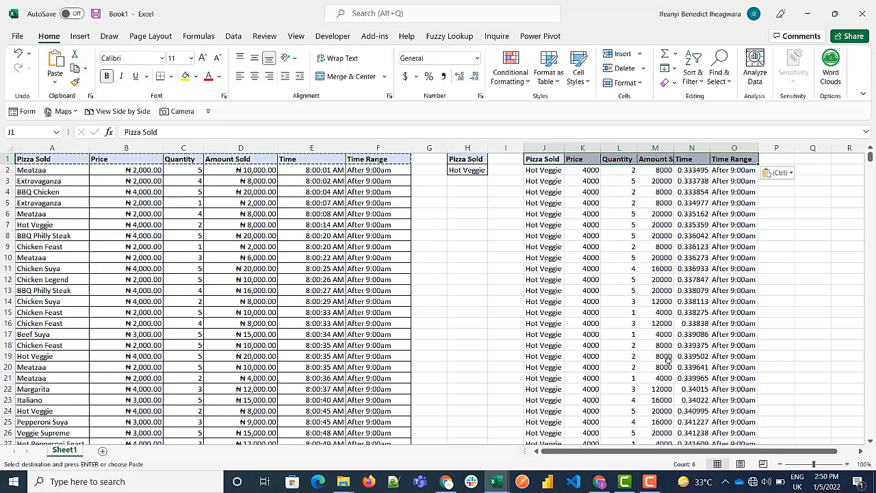
Step: Wrap J2's formula in an outer FILTER with include array {1,0,0,1,0,0}
double_click(545, 170)
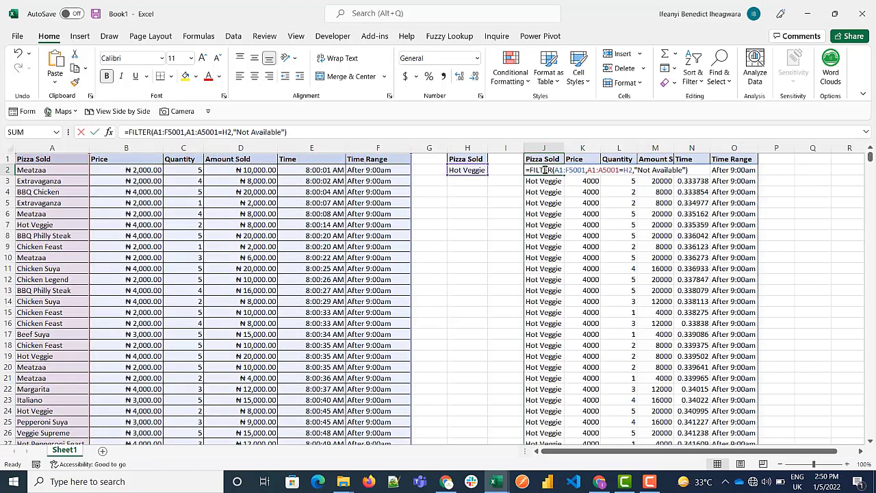
left_click(129, 131)
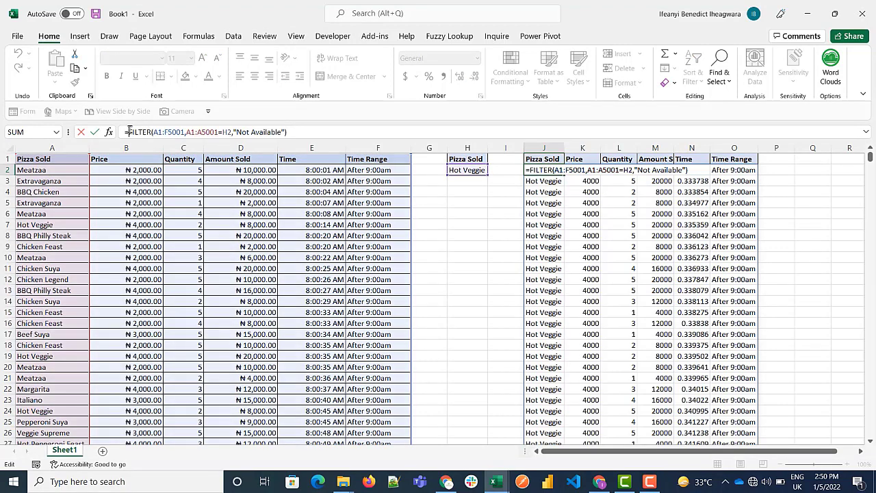
type("Filte")
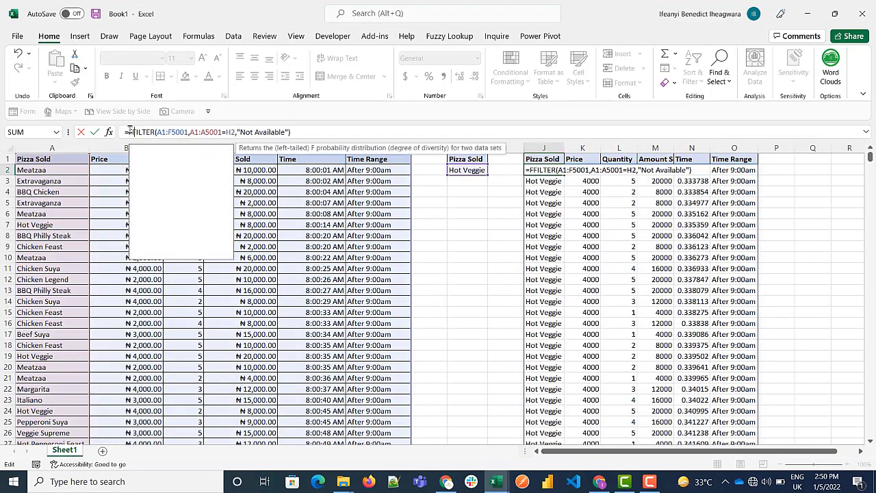
type("r")
key("Tab")
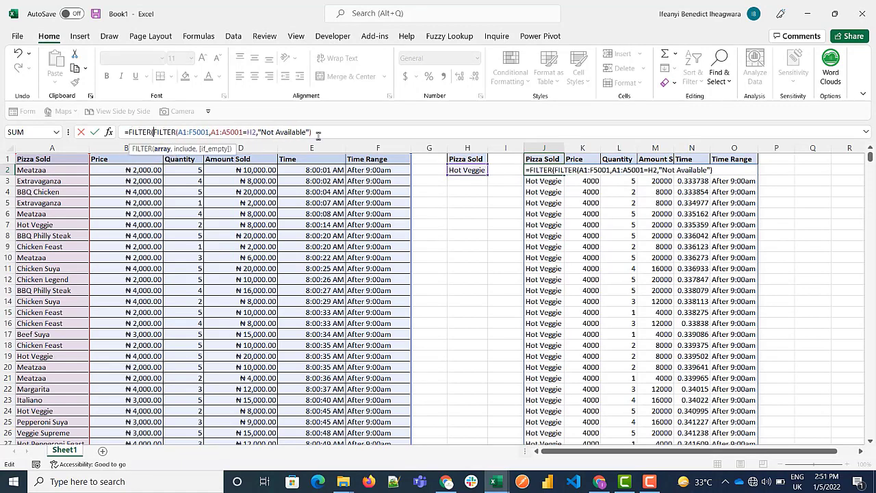
type(",{1,")
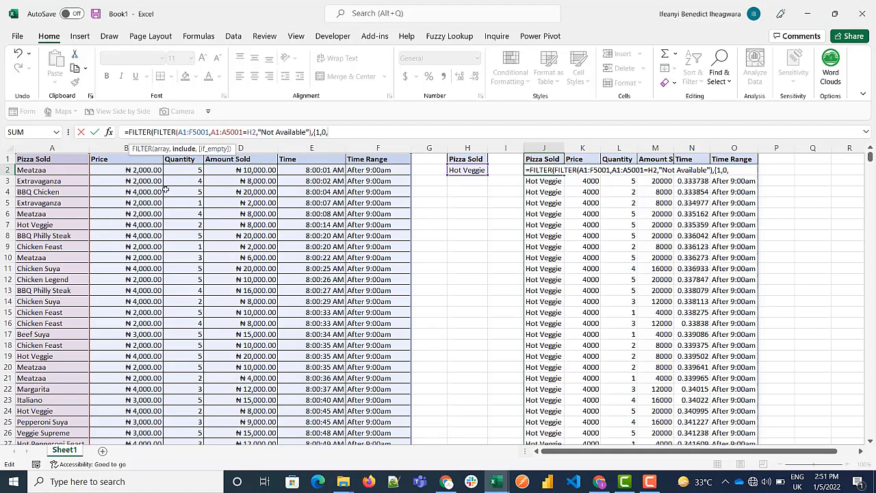
type("0")
type(",1,0,0")
key("Return")
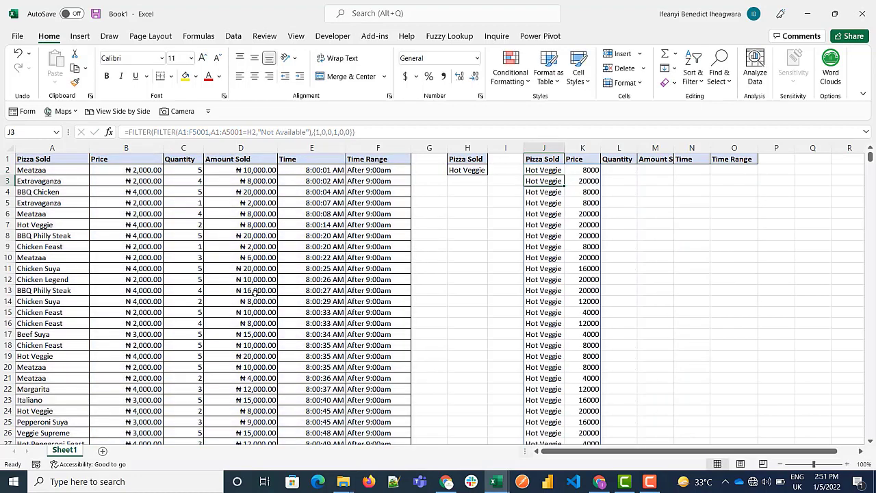
Step: Move the Amount Sold header from M1 into K1, replacing Price
left_click(654, 160)
key("ctrl+x")
key("Left")
key("Left")
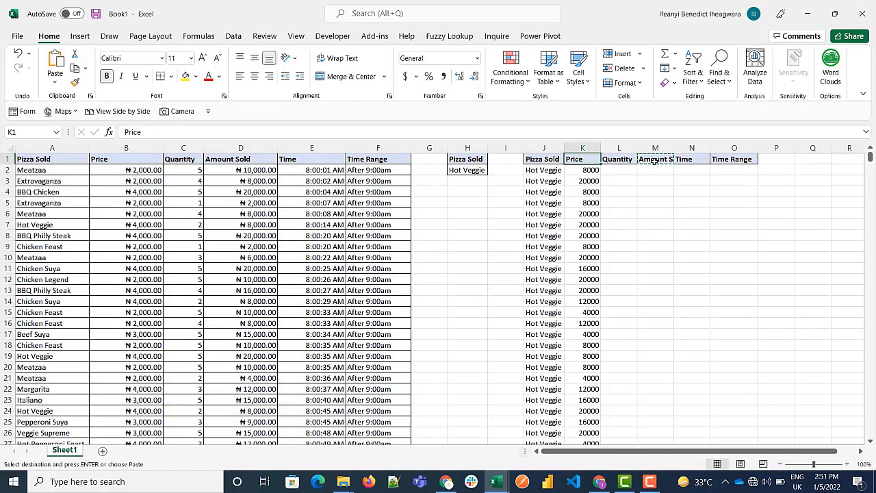
key("ctrl+v")
Step: Delete the leftover headers in L1:O1 and AutoFit column K
key("Right")
key("Delete")
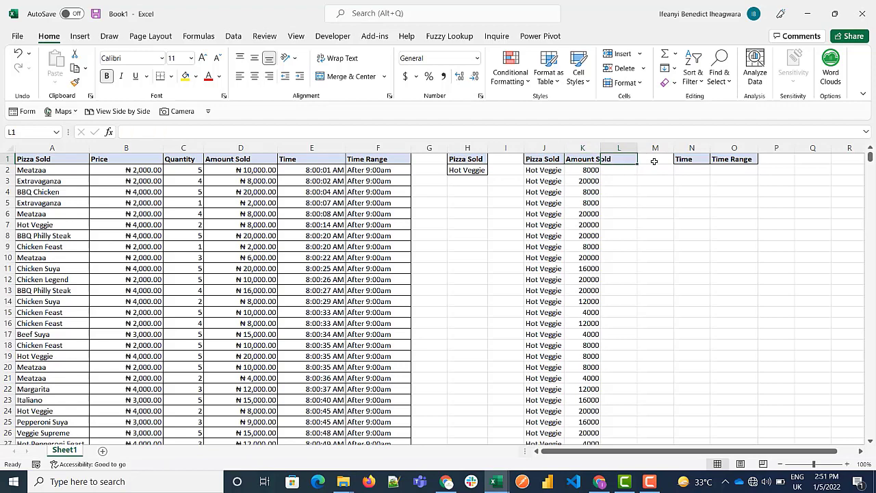
key("shift+Right")
key("shift+Right")
key("shift+Right")
key("Delete")
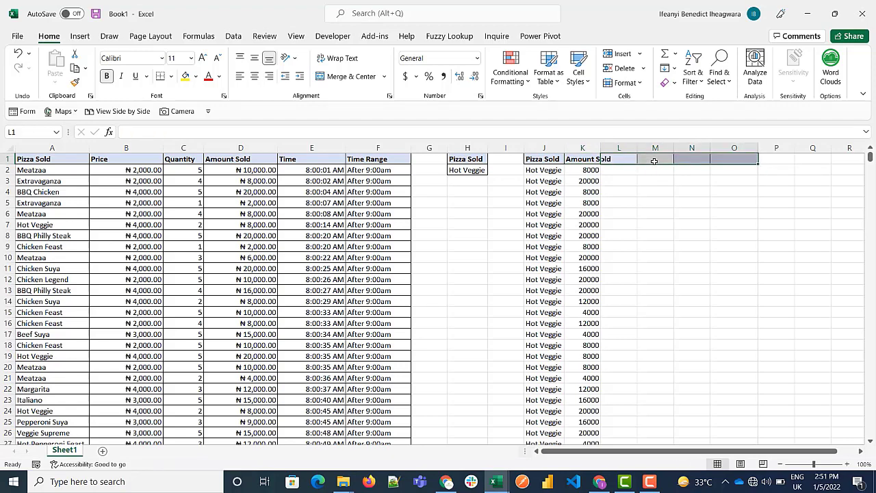
double_click(601, 148)
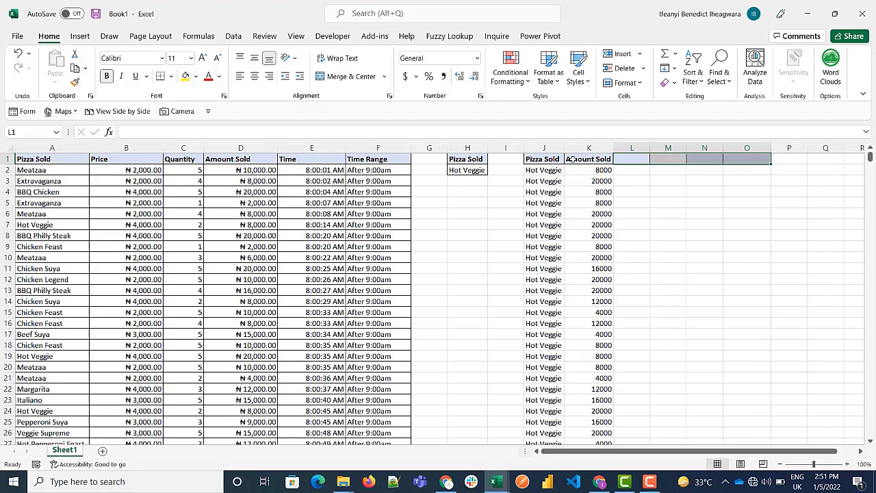